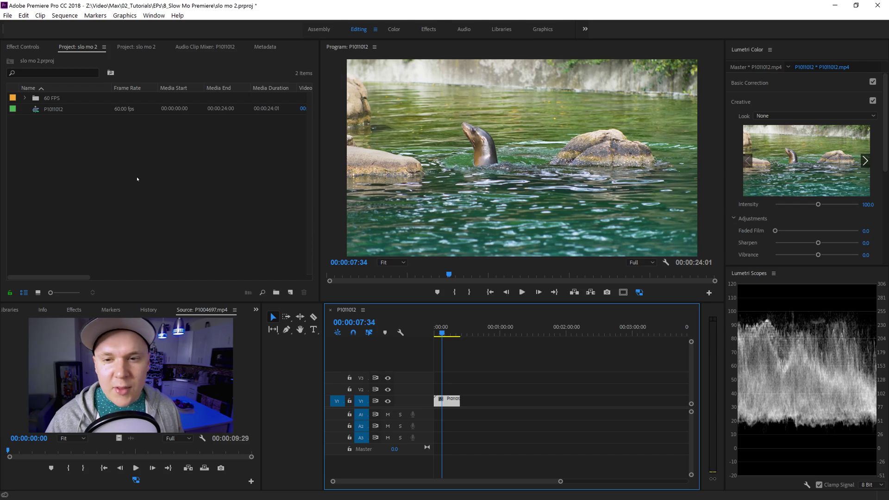
- Expand the 60 FPS bin in the Project panel to list its 60.00 fps mp4 clips
{"action": "left_click", "coordinate": [53, 100]}
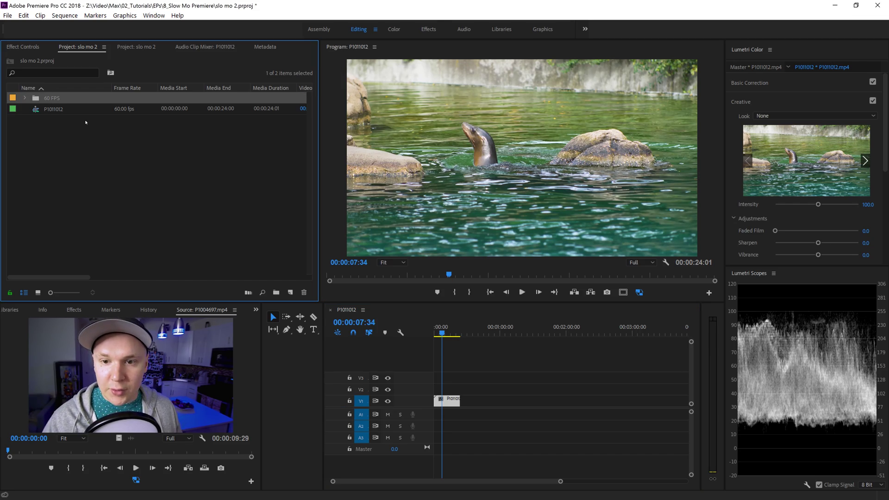
{"action": "left_click", "coordinate": [25, 98]}
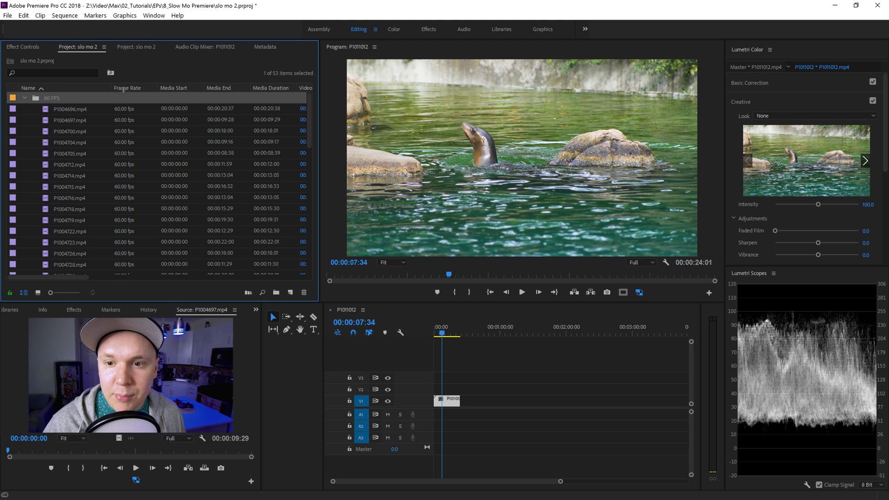
{"action": "right_click", "coordinate": [123, 90]}
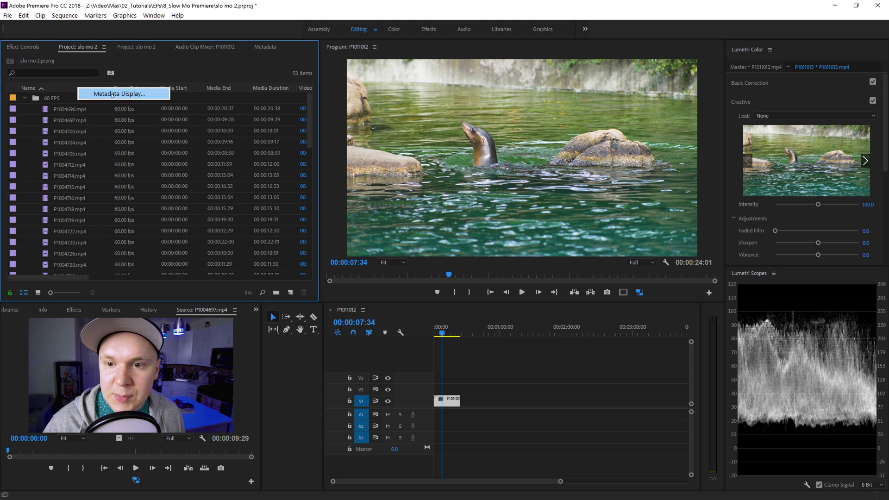
{"action": "left_click", "coordinate": [112, 94]}
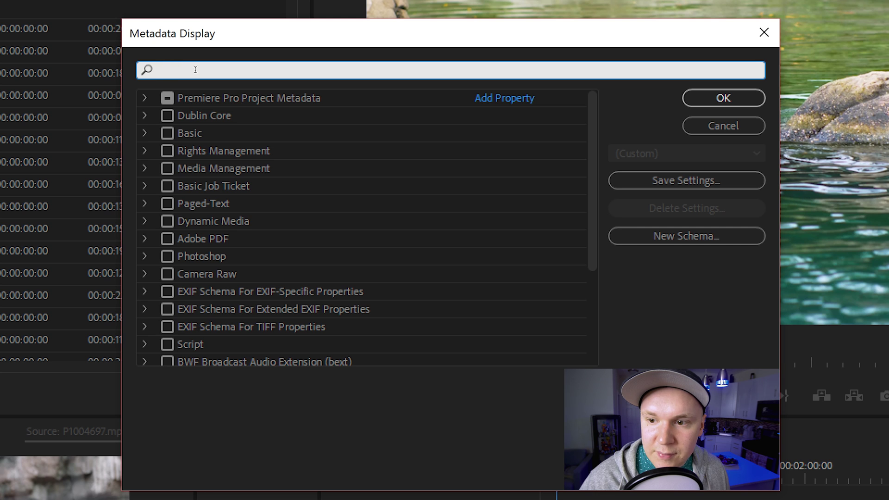
{"action": "type", "text": "fra"}
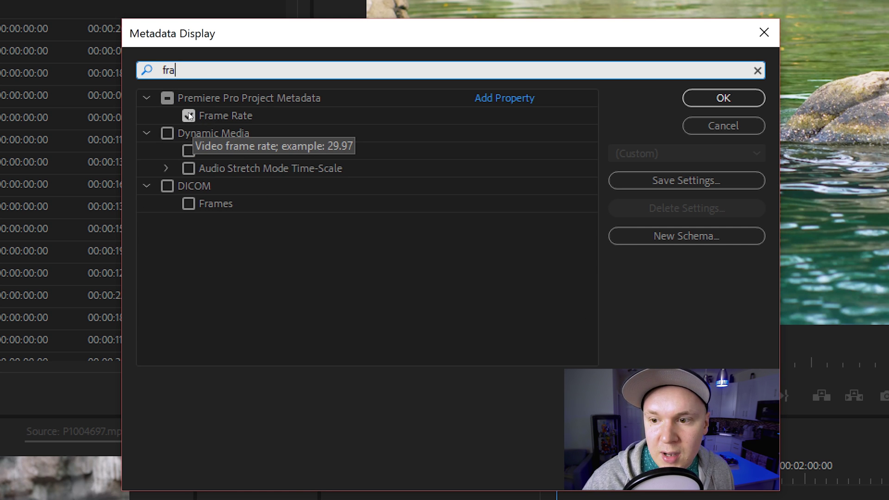
{"action": "left_click", "coordinate": [724, 99]}
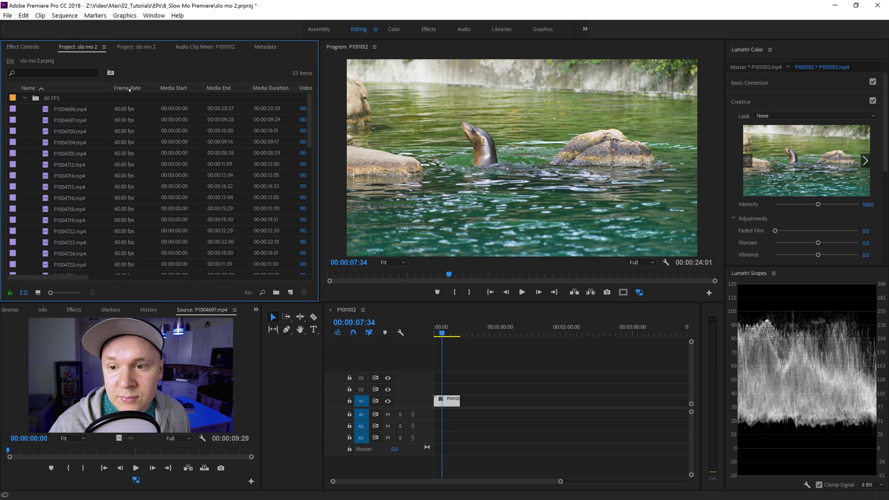
{"action": "left_click", "coordinate": [65, 274]}
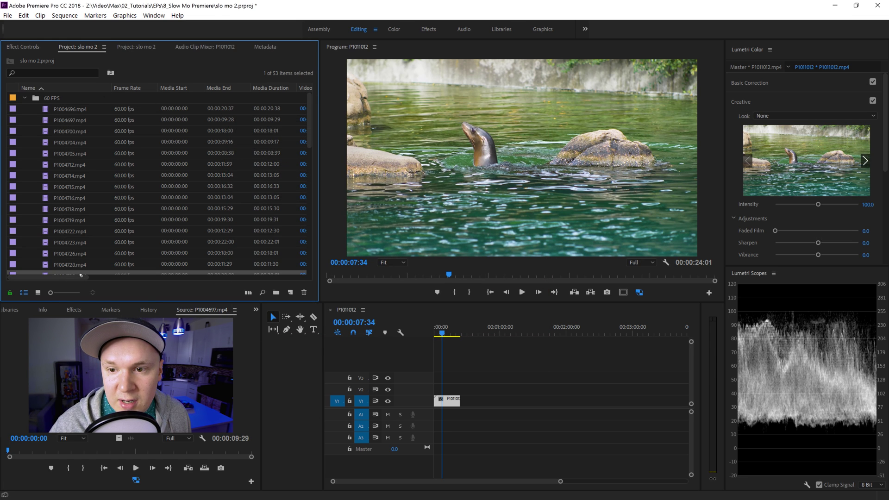
{"action": "left_click_drag", "start_coordinate": [65, 277], "coordinate": [283, 277]}
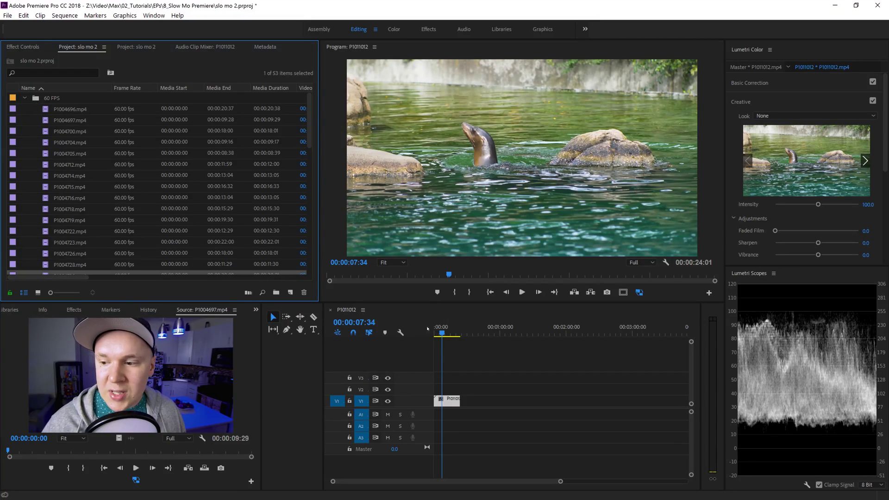
{"action": "left_click", "coordinate": [438, 332]}
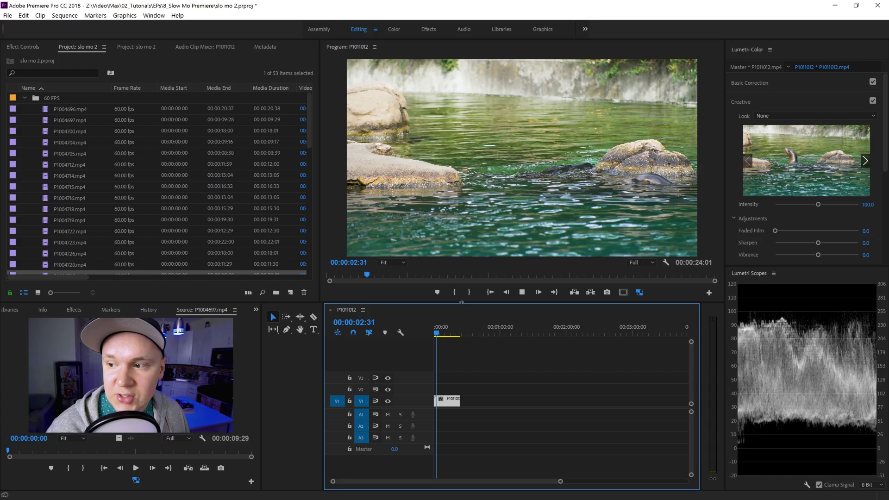
{"action": "key", "text": "space"}
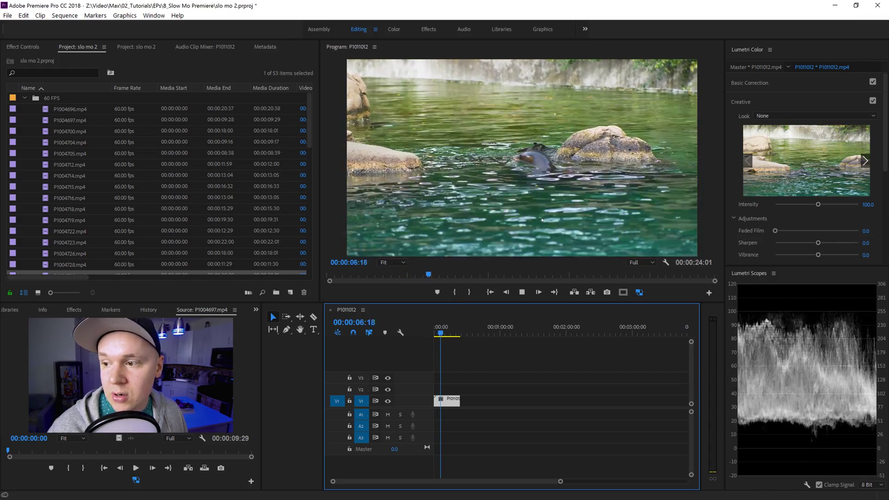
{"action": "key", "text": "space"}
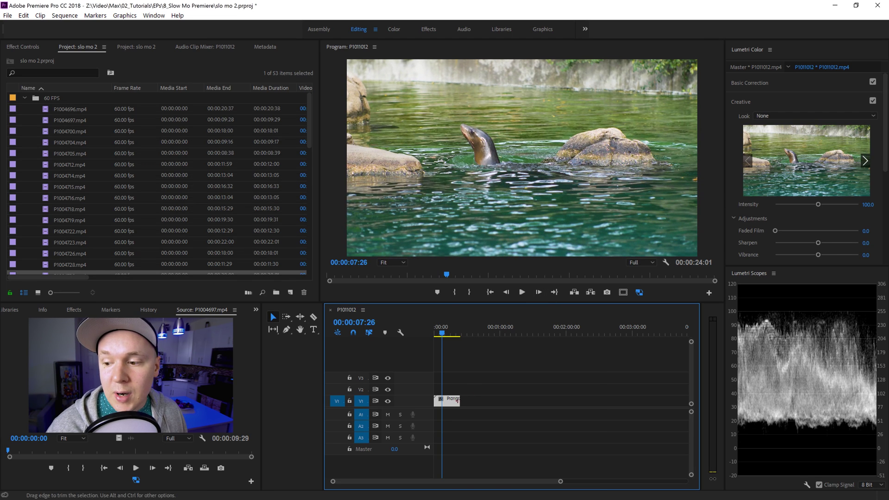
{"action": "right_click", "coordinate": [458, 399]}
{"action": "left_click", "coordinate": [502, 273]}
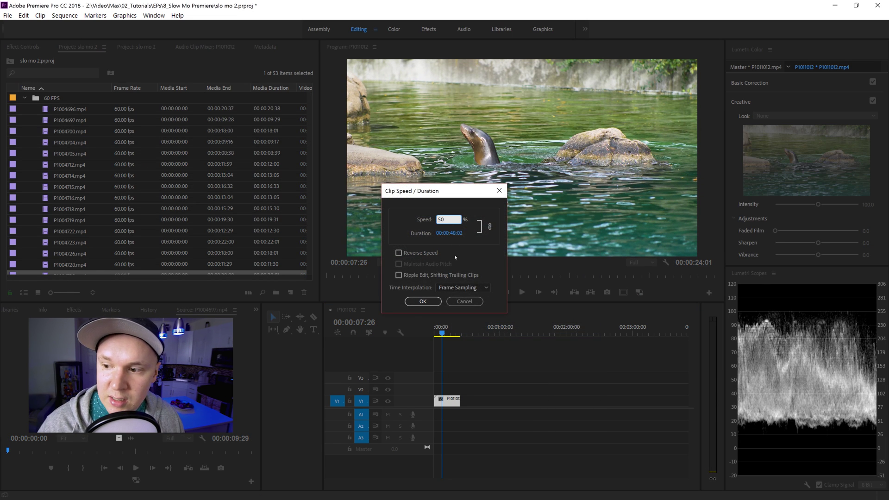
{"action": "left_click", "coordinate": [422, 302]}
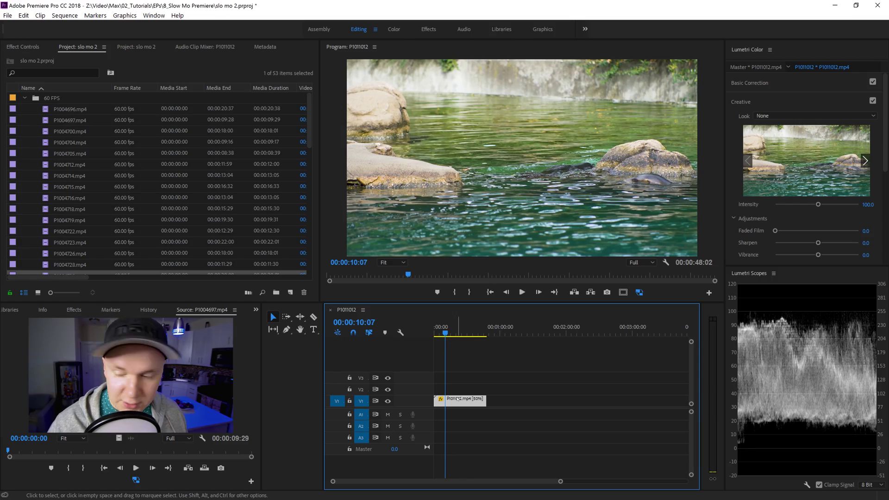
{"action": "right_click", "coordinate": [464, 398]}
{"action": "left_click", "coordinate": [491, 195]}
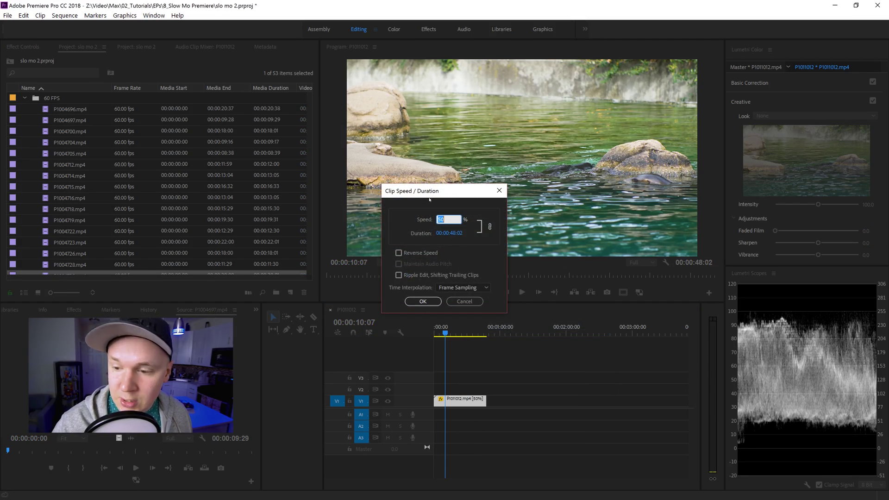
{"action": "left_click", "coordinate": [428, 302]}
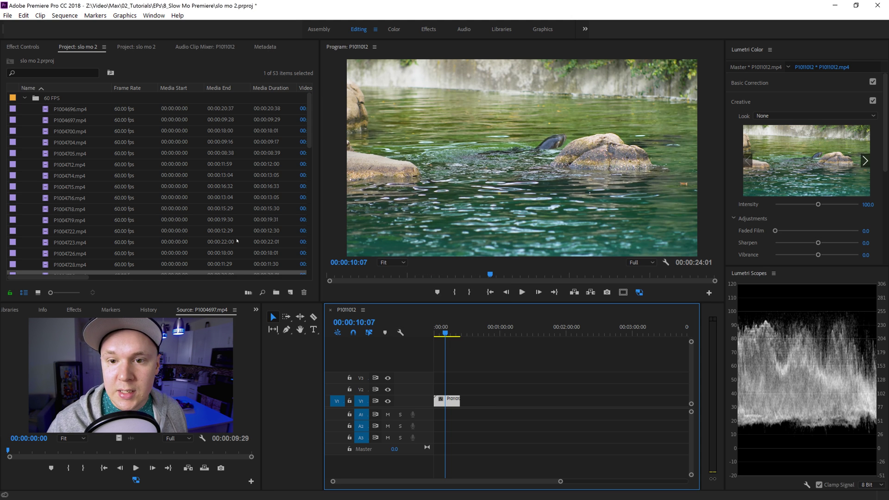
- Collapse the 60 FPS bin and paste a duplicate copy of it into the project
{"action": "left_click", "coordinate": [25, 98]}
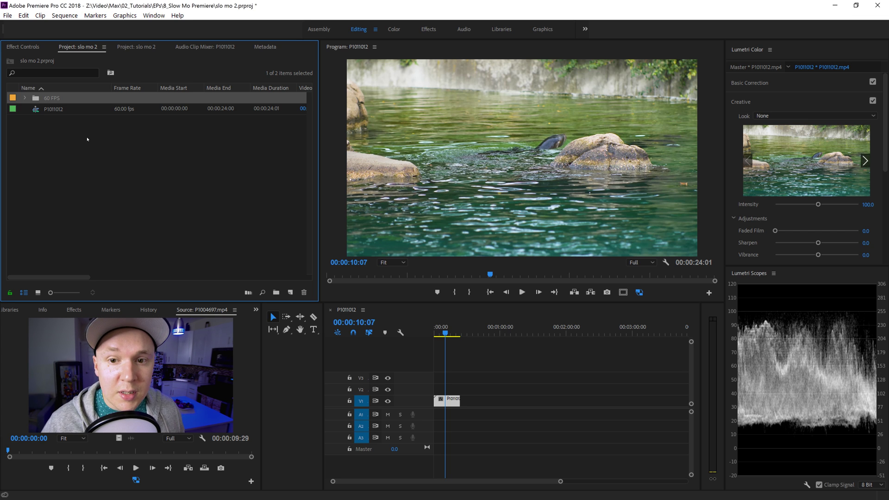
{"action": "left_click", "coordinate": [105, 156]}
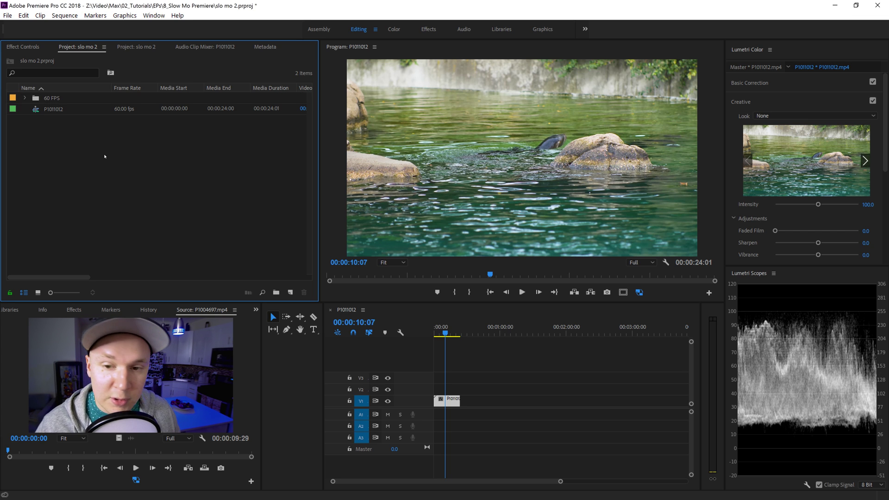
{"action": "key", "text": "ctrl+v"}
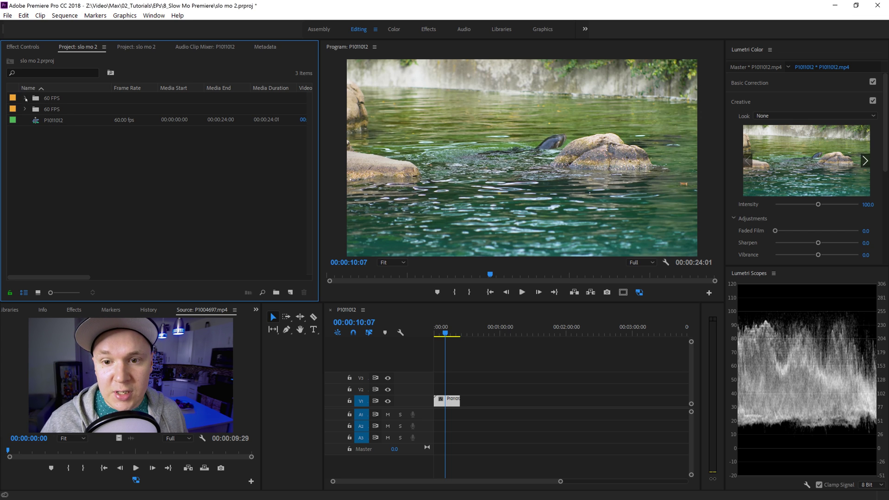
- Rename the duplicate 60 FPS bin to '60 50%'
{"action": "left_click", "coordinate": [49, 110]}
{"action": "left_click", "coordinate": [54, 110]}
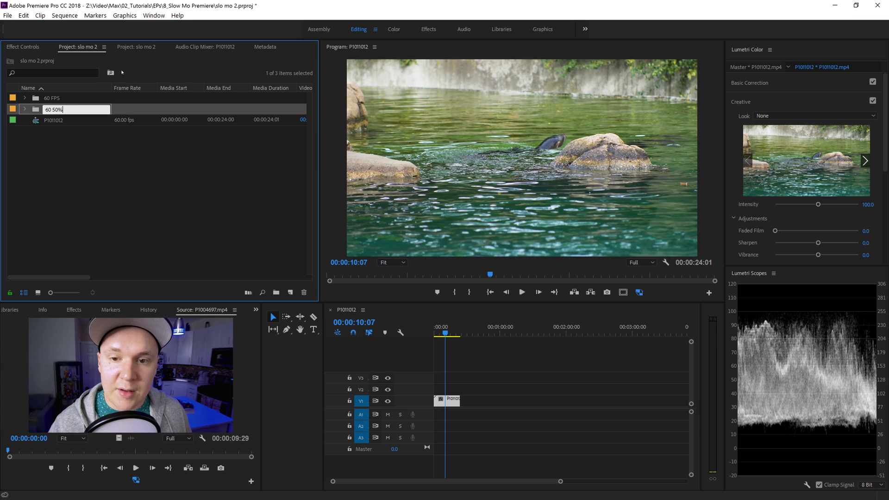
{"action": "left_click", "coordinate": [107, 191]}
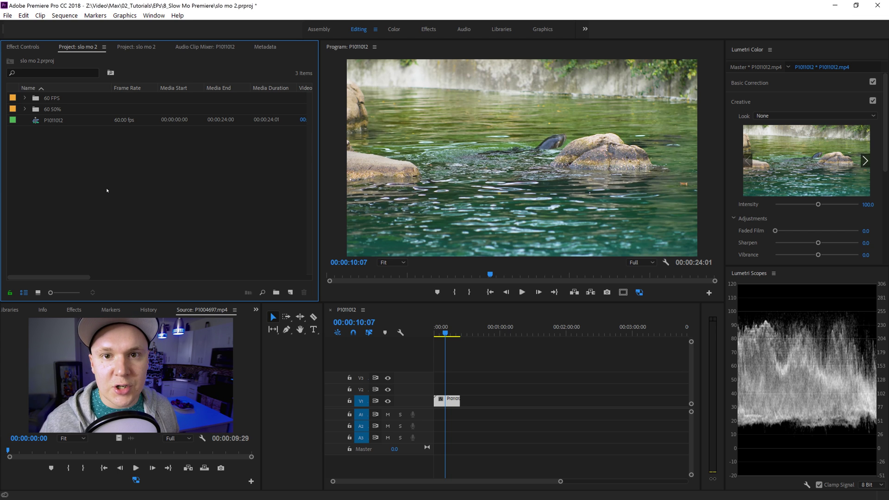
- Open the 60 50% bin in its own window
{"action": "left_click", "coordinate": [25, 109]}
{"action": "left_click", "coordinate": [25, 109]}
{"action": "double_click", "coordinate": [51, 108]}
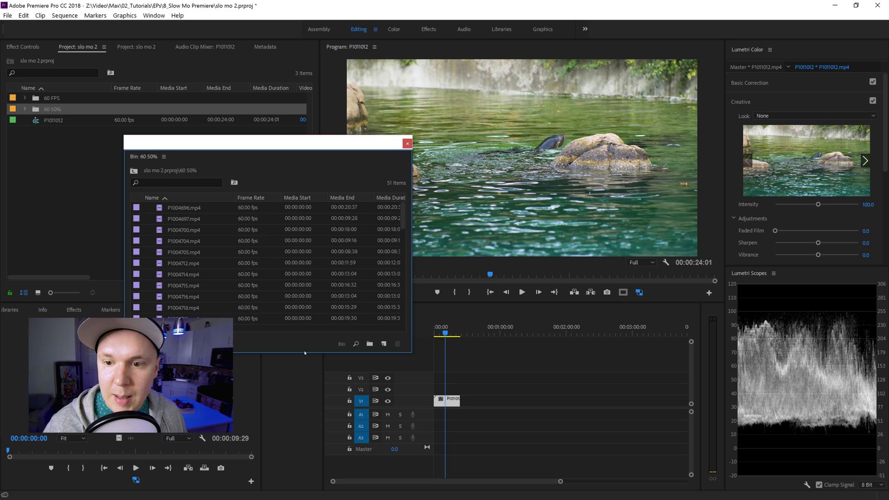
- Dock the 60 50% bin as a project panel tab and select all 51 clips
{"action": "left_click_drag", "start_coordinate": [137, 157], "coordinate": [111, 57]}
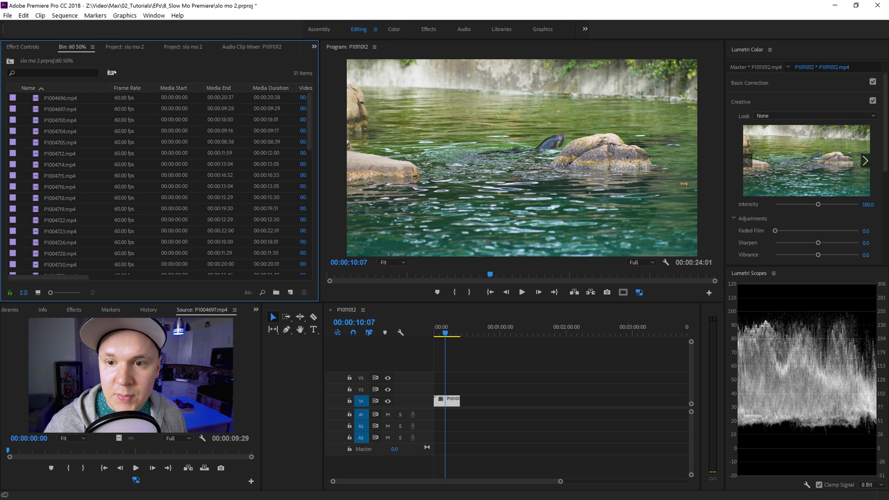
{"action": "key", "text": "Down"}
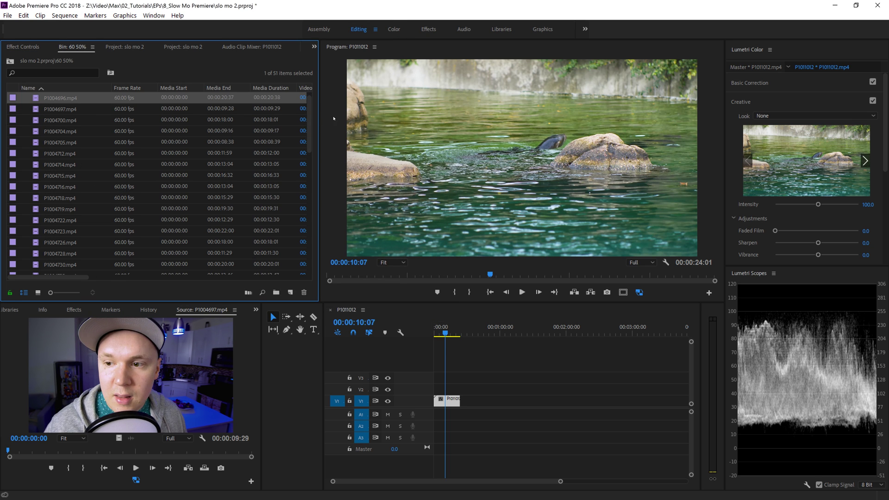
{"action": "mouse_move", "coordinate": [310, 117]}
{"action": "left_mouse_down"}
{"action": "mouse_move", "coordinate": [310, 260]}
{"action": "mouse_move", "coordinate": [309, 112]}
{"action": "left_mouse_up"}
{"action": "left_click", "coordinate": [82, 265]}
{"action": "key", "text": "ctrl+a"}
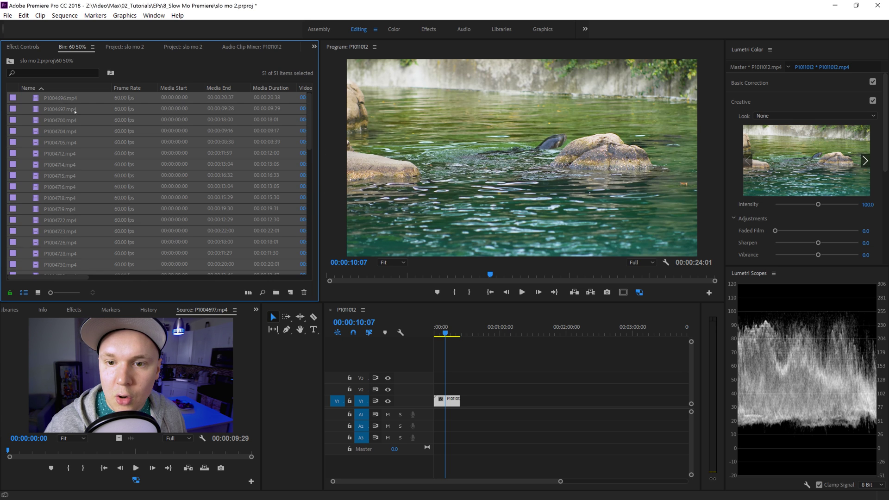
{"action": "right_click", "coordinate": [57, 99]}
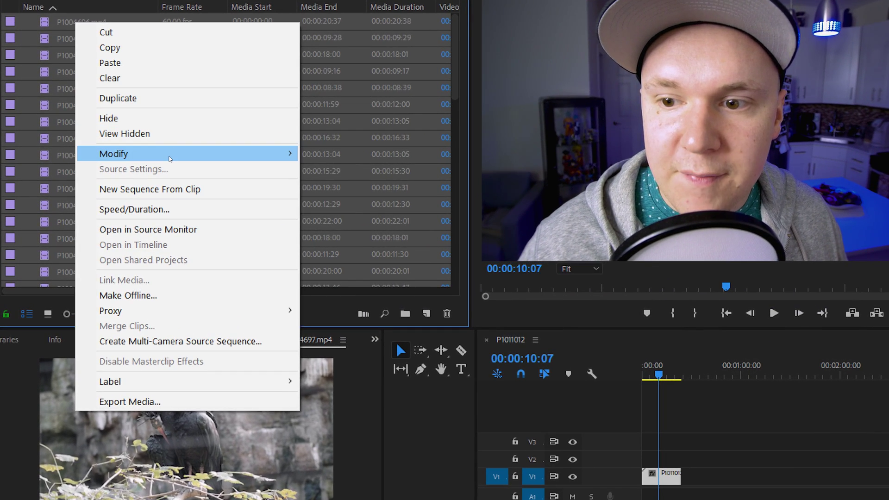
- Interpret all 51 selected clips to assume a 29.97 fps frame rate
{"action": "mouse_move", "coordinate": [139, 186]}
{"action": "left_click", "coordinate": [359, 169]}
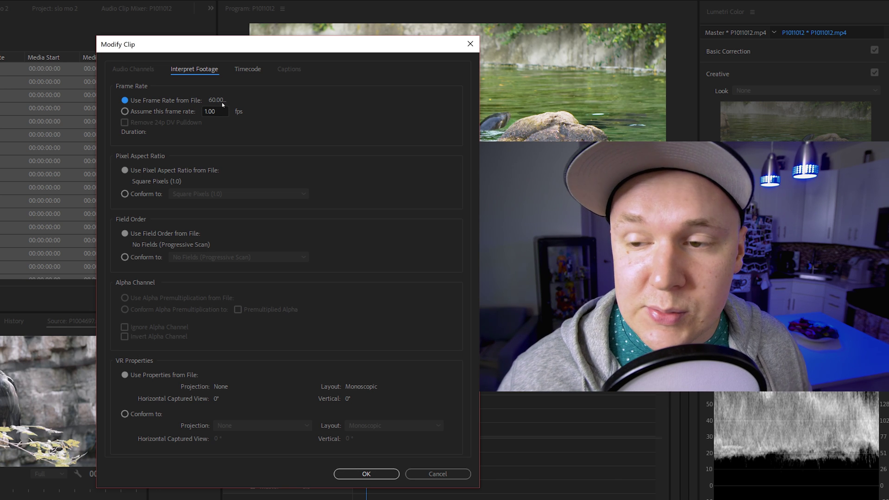
{"action": "left_click", "coordinate": [146, 115]}
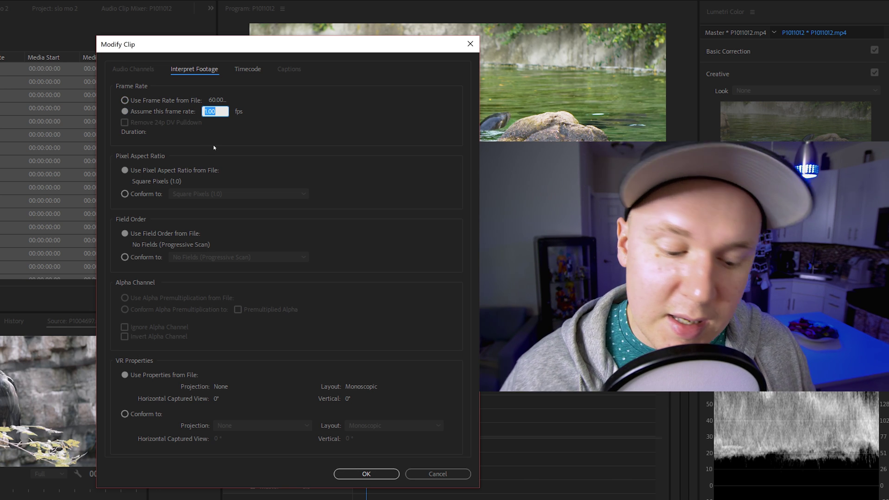
{"action": "type", "text": "29"}
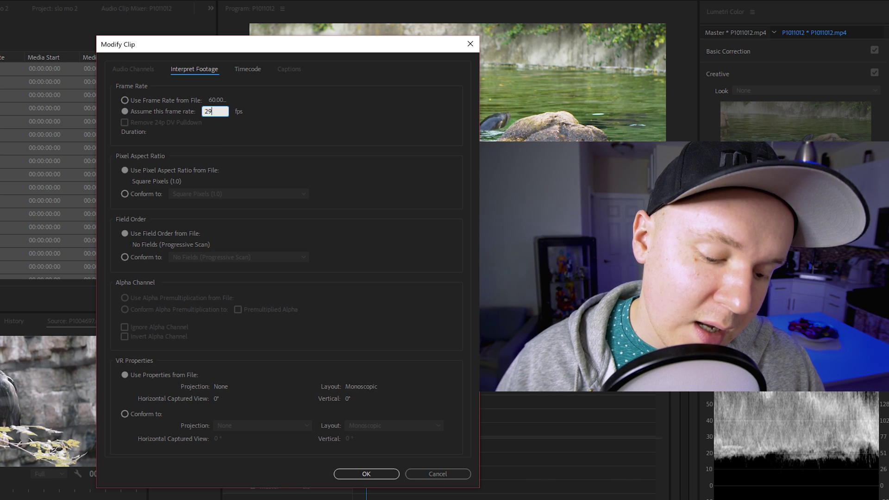
{"action": "type", "text": ".97"}
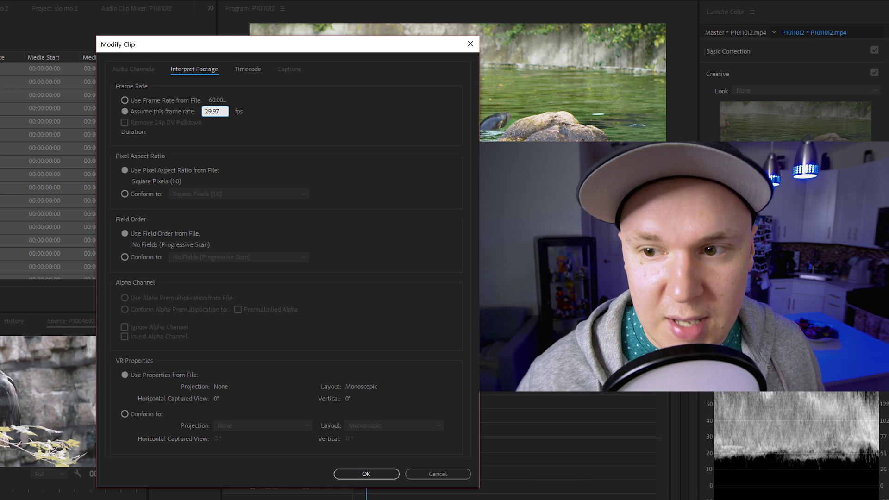
{"action": "left_click", "coordinate": [366, 473]}
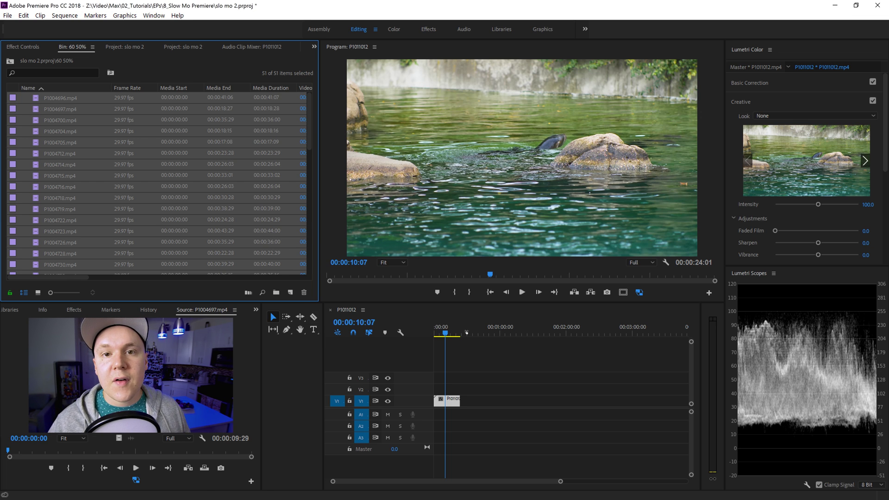
- Place the 29.97 fps P1011012.mp4 from the 60 50% bin on V1 after the original clip
{"action": "left_click", "coordinate": [560, 406]}
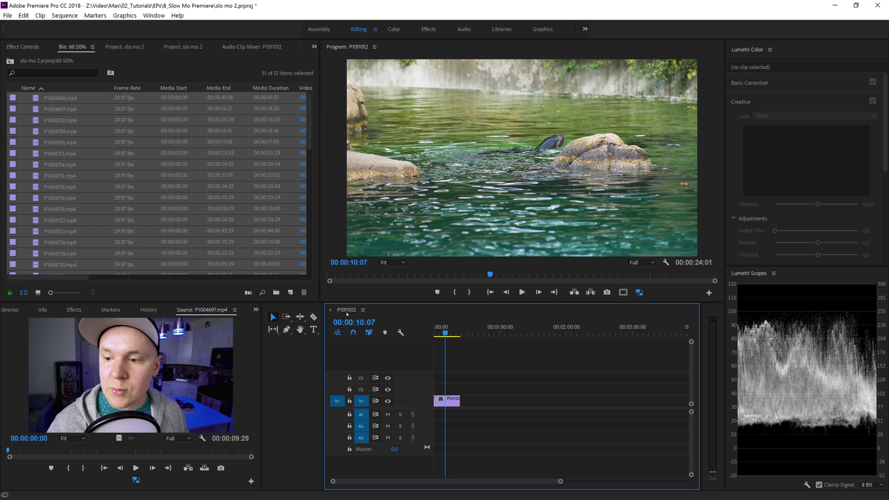
{"action": "left_click", "coordinate": [313, 136]}
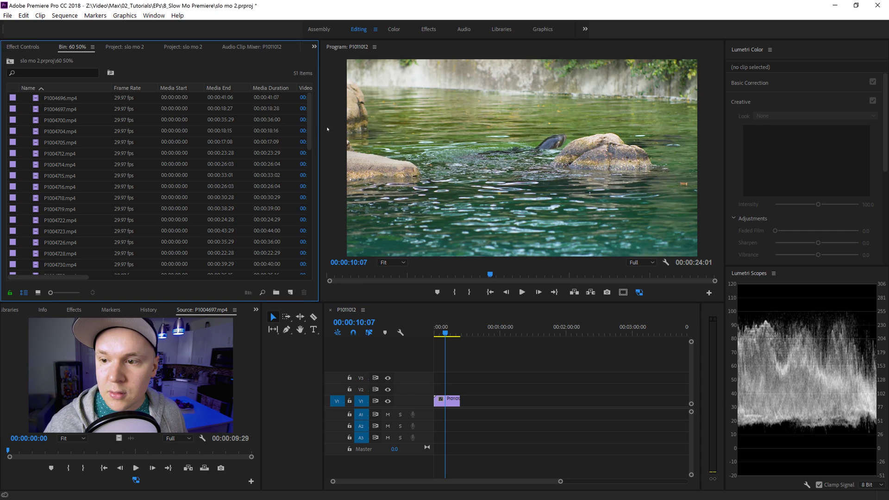
{"action": "left_click_drag", "start_coordinate": [309, 132], "coordinate": [310, 246]}
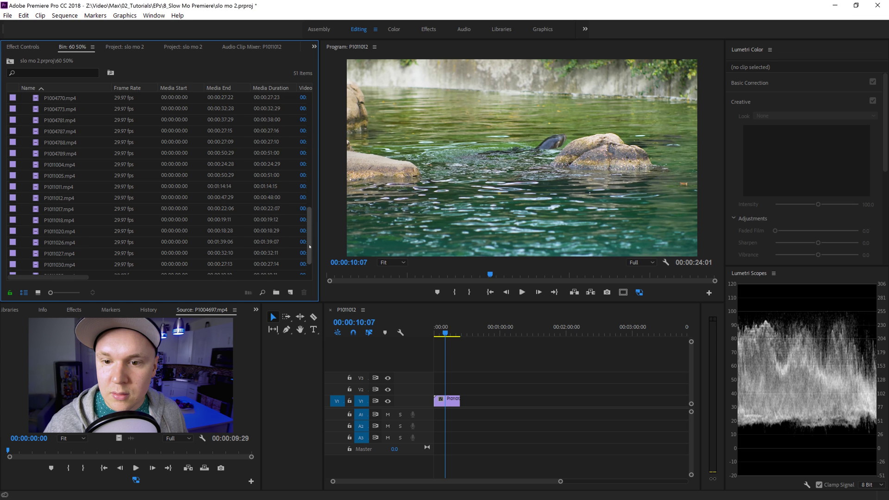
{"action": "left_click", "coordinate": [68, 199]}
{"action": "left_click_drag", "start_coordinate": [84, 216], "coordinate": [490, 392]}
{"action": "left_click_drag", "start_coordinate": [500, 329], "coordinate": [510, 330]}
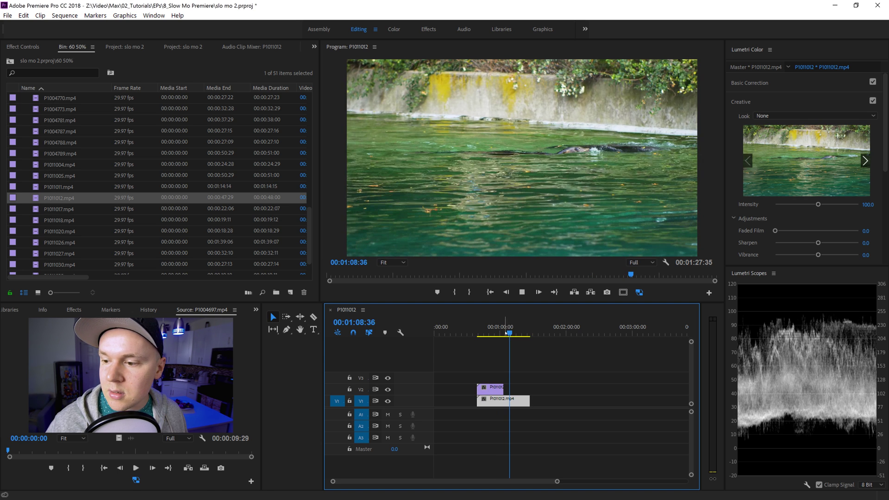
{"action": "mouse_move", "coordinate": [480, 402]}
{"action": "left_mouse_down"}
{"action": "mouse_move", "coordinate": [440, 405]}
{"action": "mouse_move", "coordinate": [489, 402]}
{"action": "mouse_move", "coordinate": [474, 402]}
{"action": "left_mouse_up"}
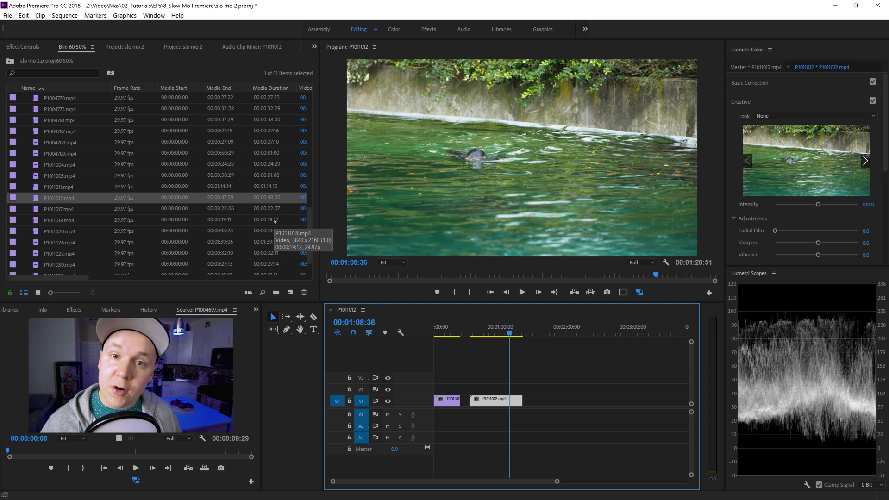